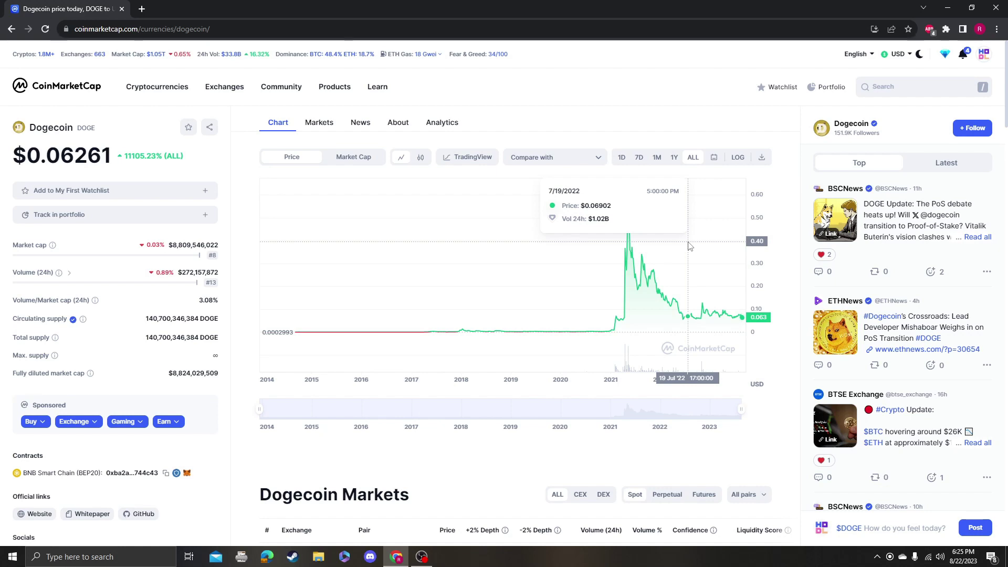
Step: Switch the Dogecoin chart to the 1Y range, September 2022 to August 2023, showing -8.87%
{"action": "left_click", "coordinate": [676, 158]}
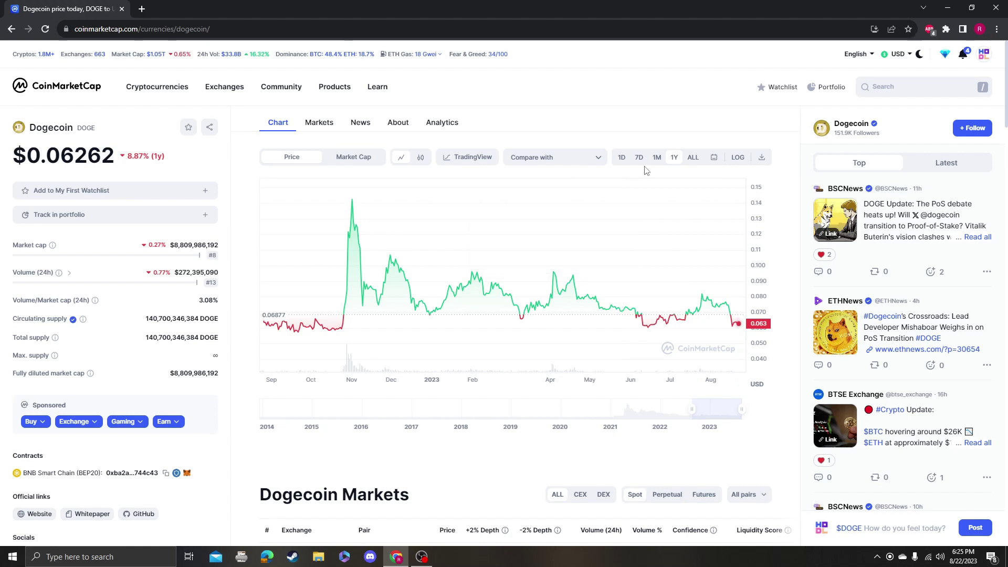
Step: Set the Dogecoin chart back to the ALL range, 2014–2023, up 11103.07% at $0.0626
{"action": "left_click", "coordinate": [693, 157]}
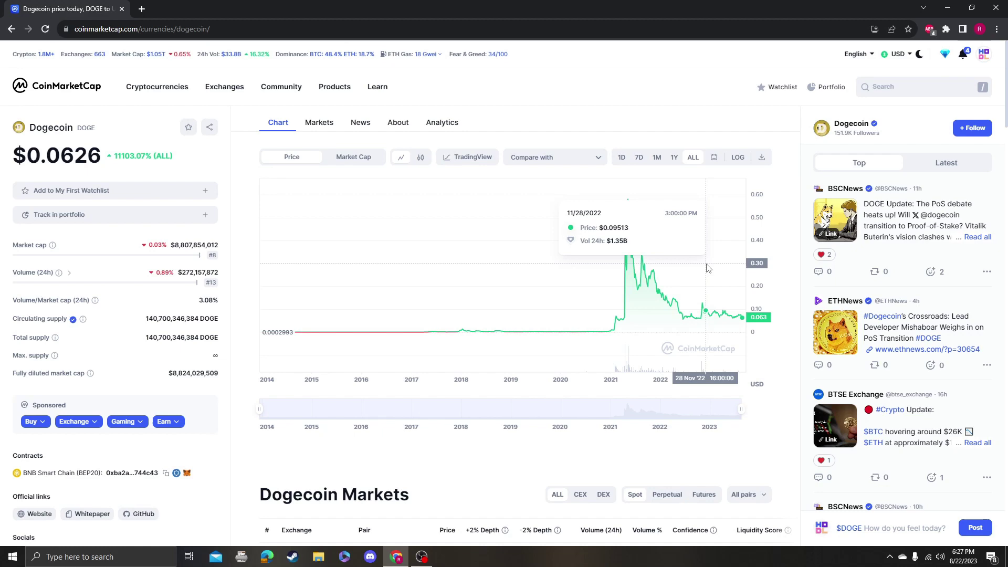
Step: Open the TradingView technical-analysis chart for Dogecoin/TetherUS
{"action": "left_click", "coordinate": [467, 157]}
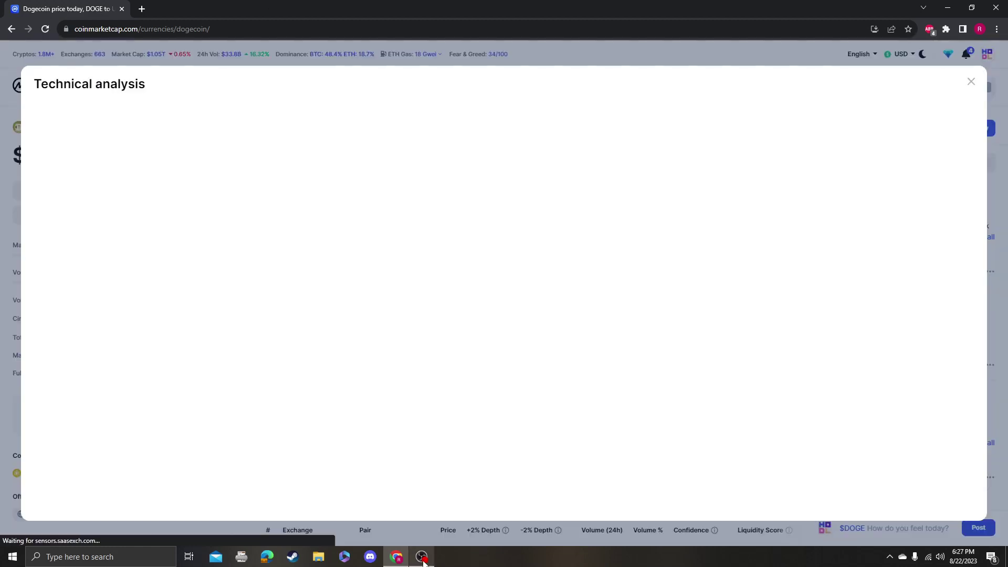
{"action": "scroll", "coordinate": [601, 336], "scroll_direction": "down", "scroll_amount": 3}
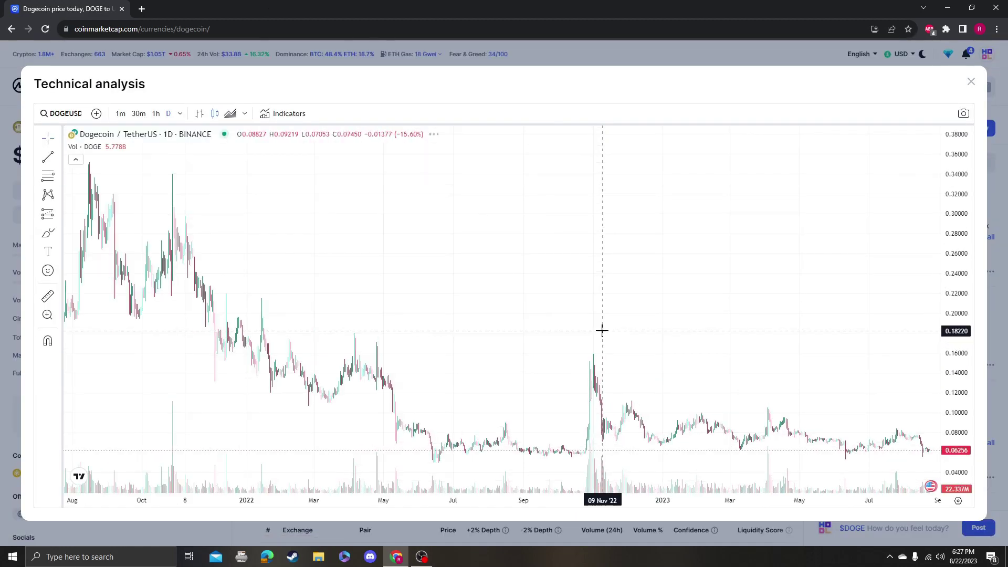
{"action": "scroll", "coordinate": [600, 331], "scroll_direction": "up", "scroll_amount": 4}
Step: Add Relative Strength Index and Stochastic RSI panes, then pan left to leave empty future dates
{"action": "left_click", "coordinate": [302, 116]}
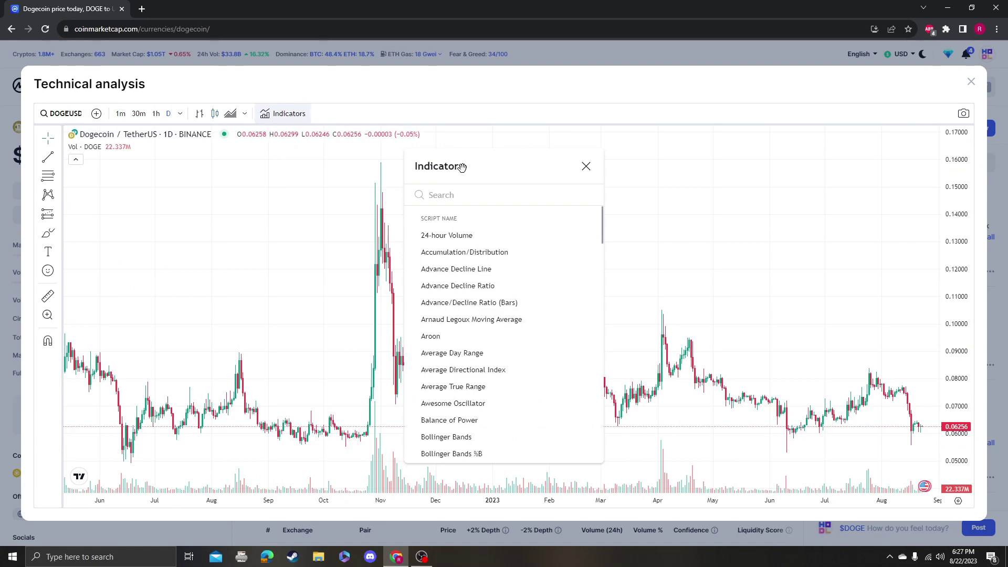
{"action": "type", "text": "rsi"}
{"action": "left_click", "coordinate": [452, 235]}
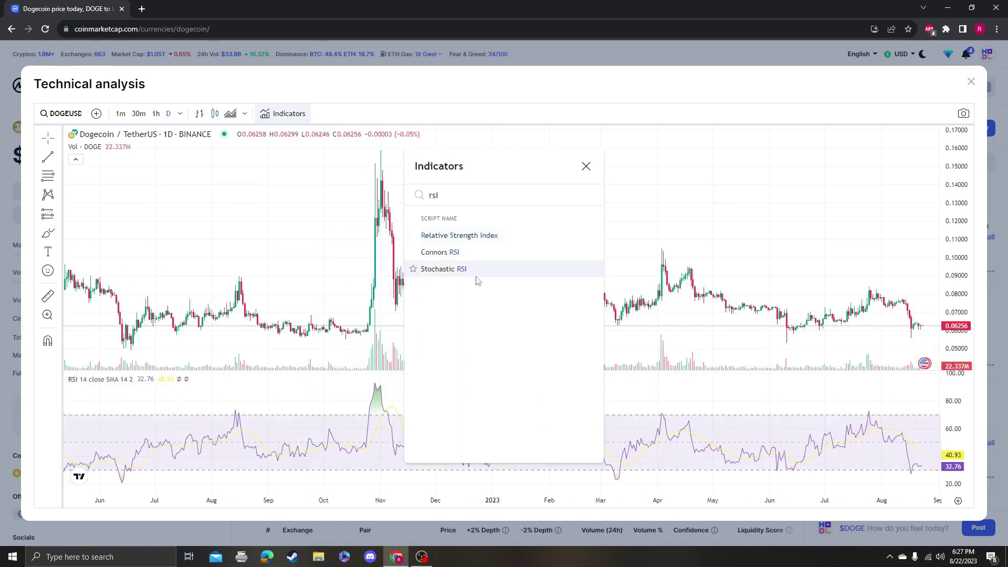
{"action": "left_click", "coordinate": [475, 276]}
{"action": "left_click", "coordinate": [722, 182]}
{"action": "scroll", "coordinate": [721, 189], "scroll_direction": "down", "scroll_amount": 5}
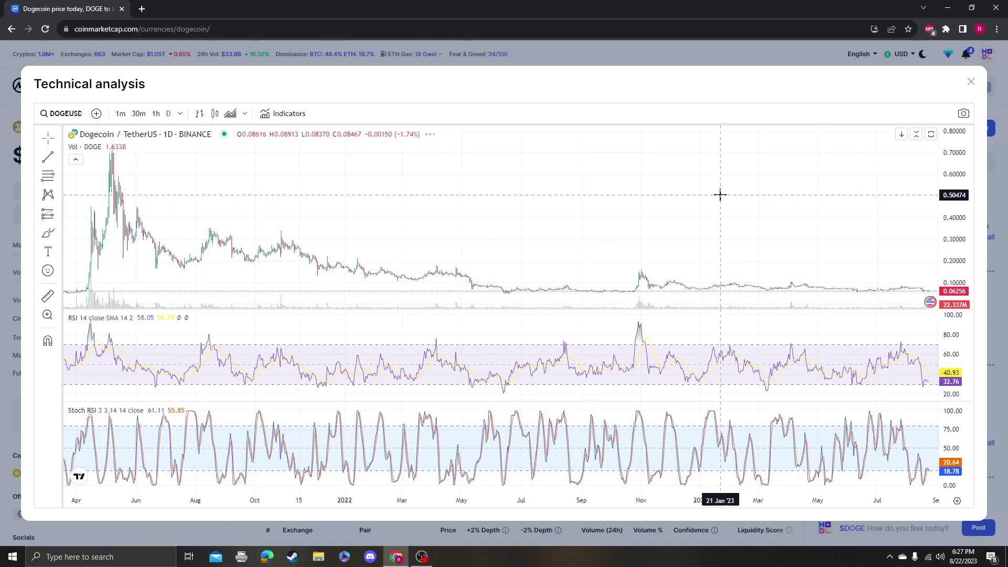
{"action": "left_click_drag", "start_coordinate": [719, 243], "coordinate": [515, 243]}
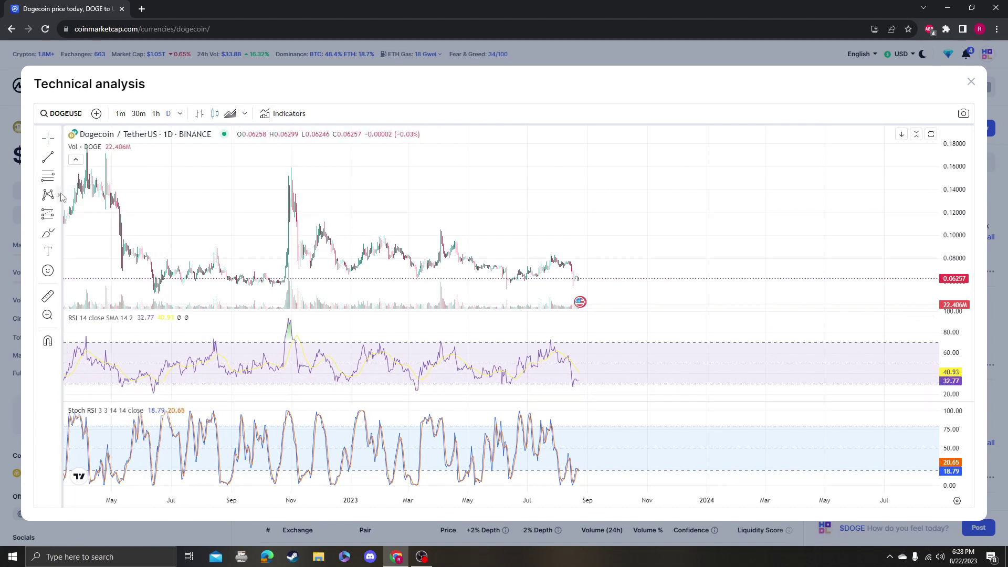
{"action": "left_click", "coordinate": [47, 296]}
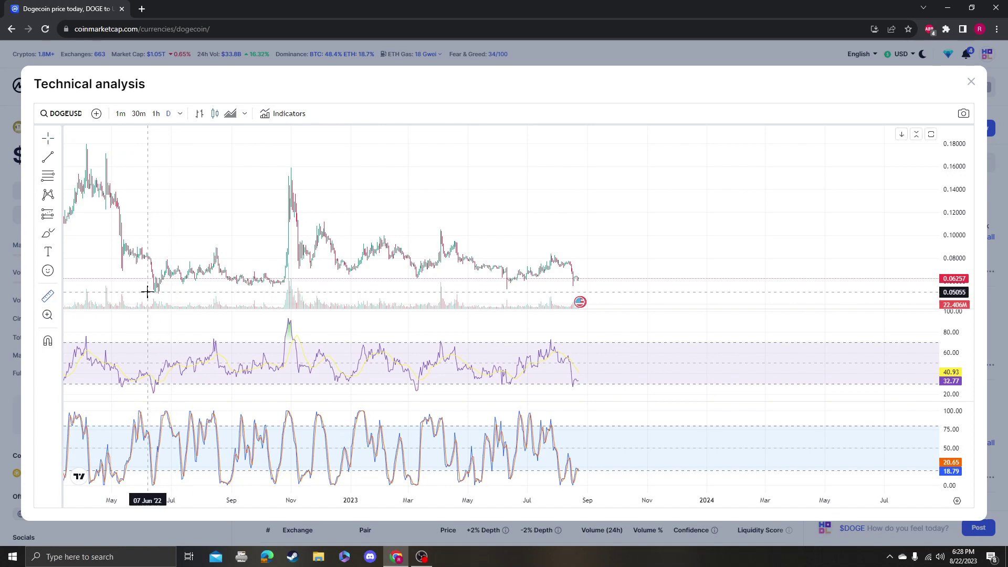
{"action": "left_click_drag", "start_coordinate": [146, 288], "coordinate": [180, 325]}
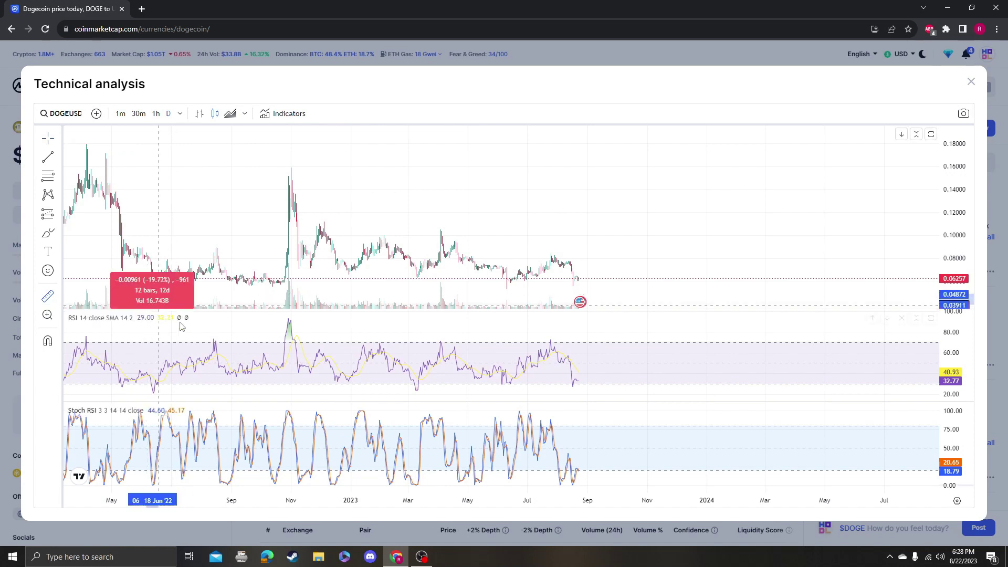
{"action": "left_click", "coordinate": [310, 165]}
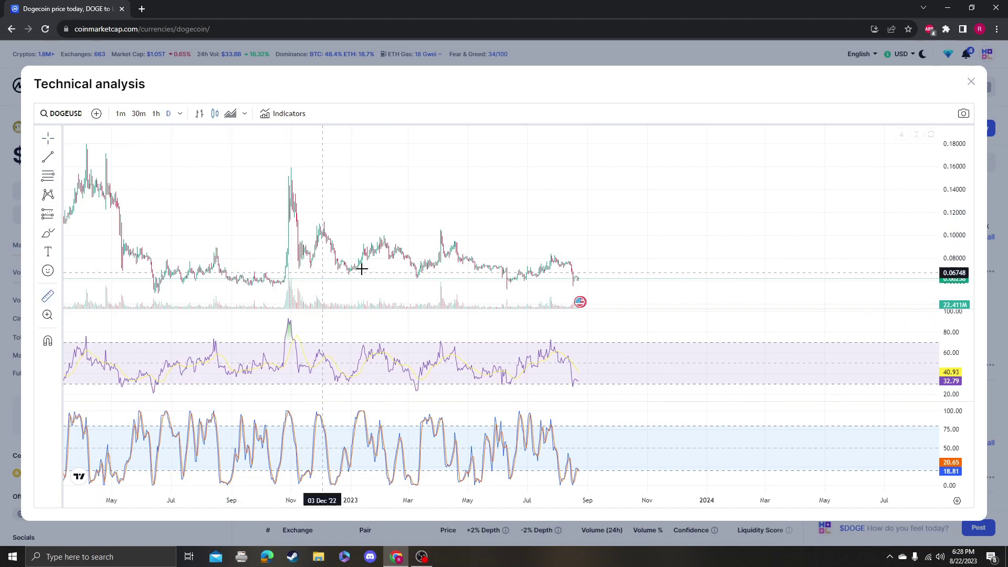
{"action": "left_click", "coordinate": [396, 278], "text": "shift"}
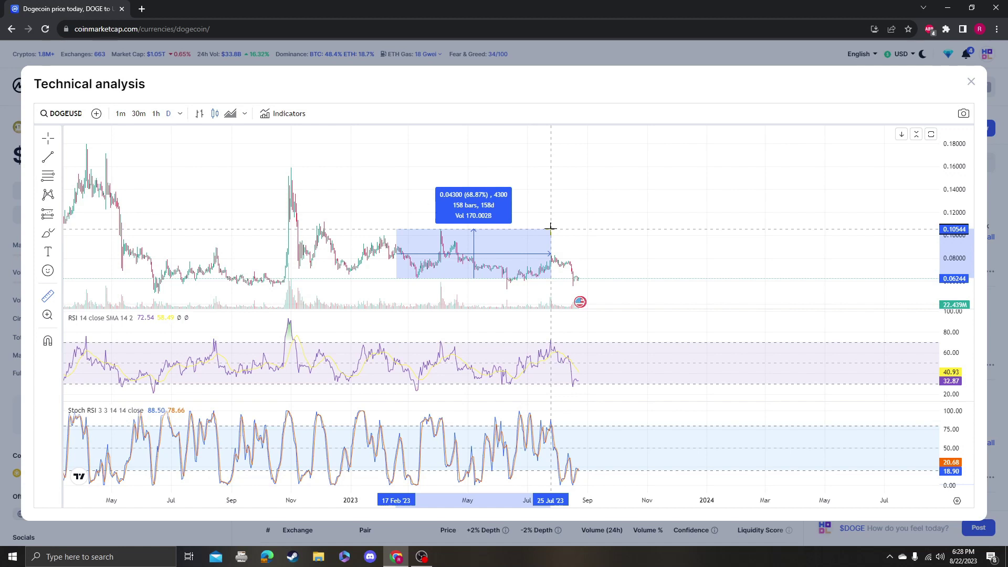
{"action": "left_click", "coordinate": [551, 228]}
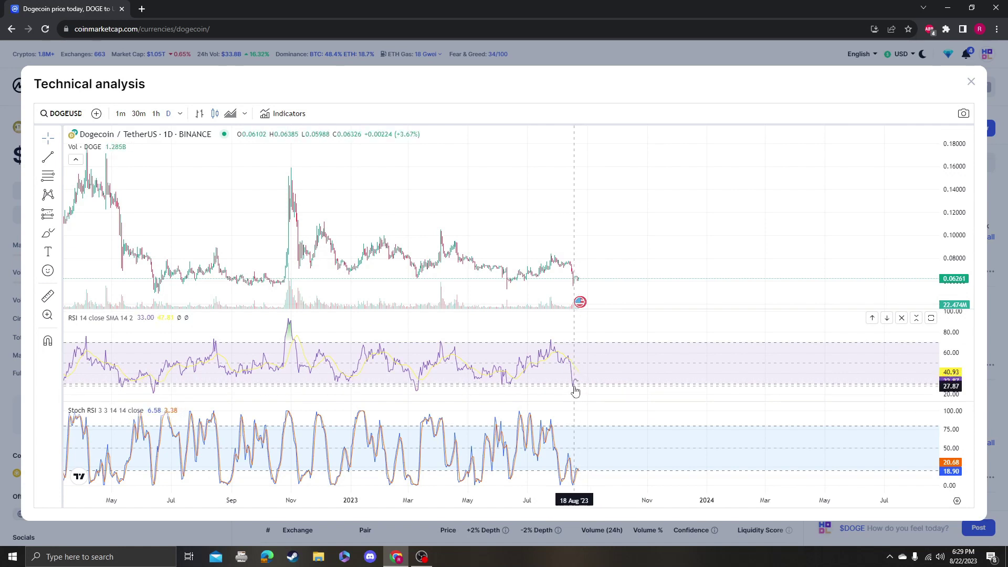
{"action": "left_click", "coordinate": [48, 295]}
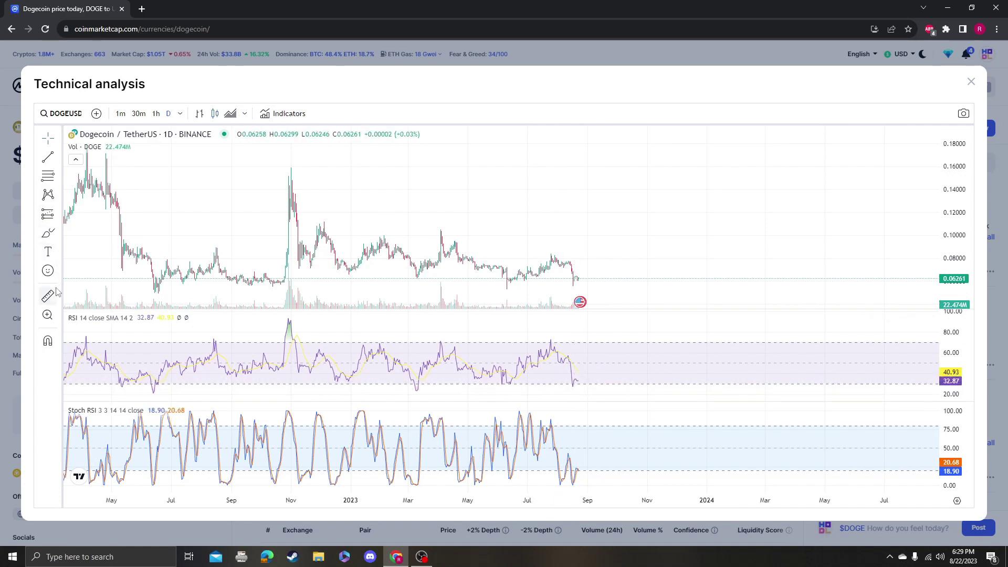
{"action": "left_click", "coordinate": [507, 283]}
{"action": "left_click", "coordinate": [695, 278]}
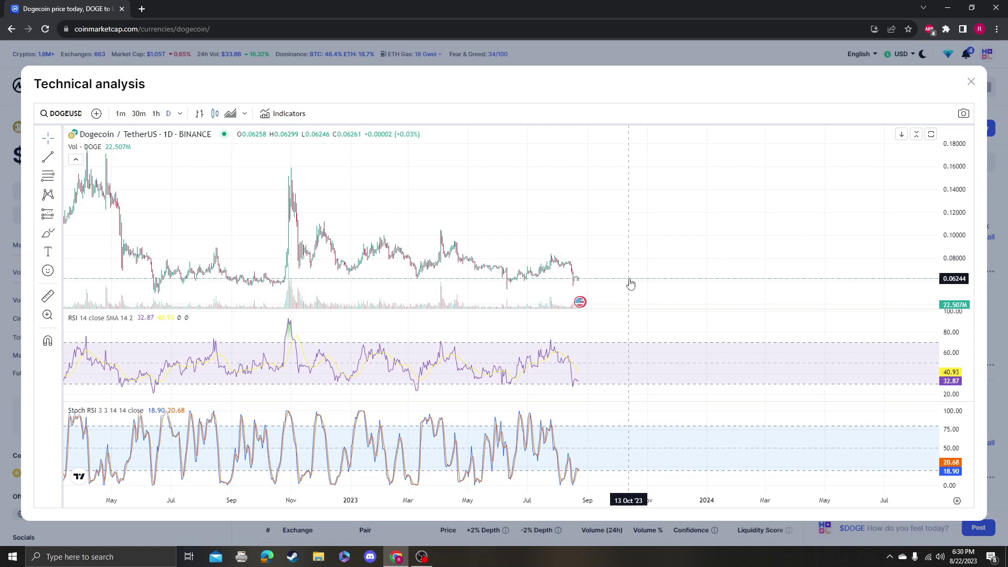
{"action": "left_click", "coordinate": [59, 179]}
{"action": "left_click", "coordinate": [100, 180]}
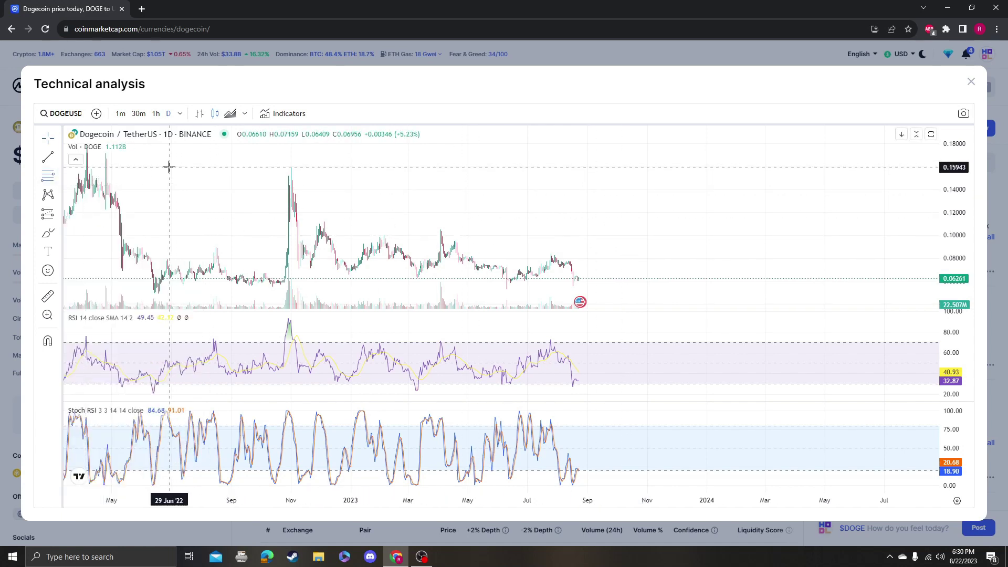
{"action": "left_click", "coordinate": [171, 167]}
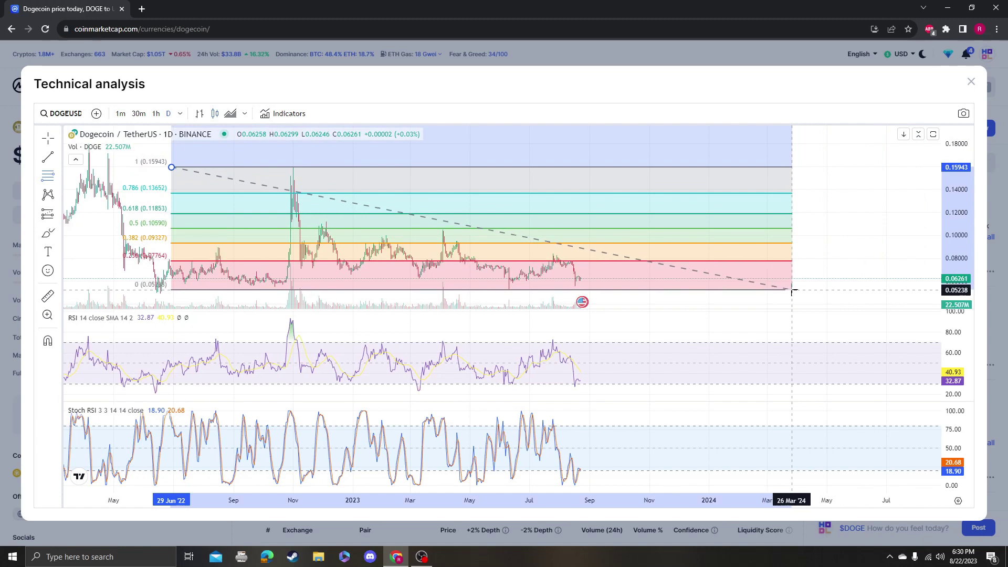
{"action": "left_click", "coordinate": [792, 289]}
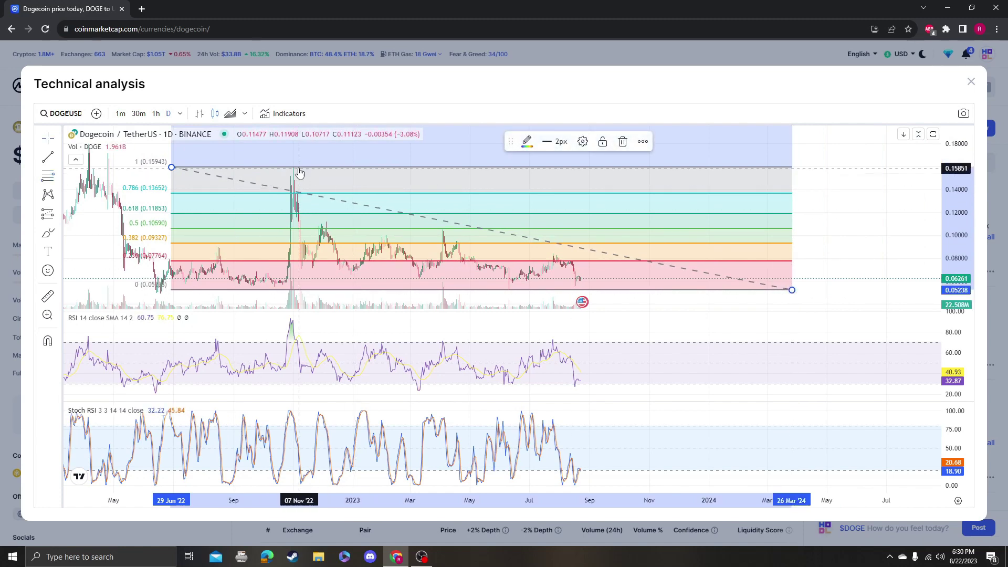
{"action": "scroll", "coordinate": [542, 281], "scroll_direction": "up", "scroll_amount": 2}
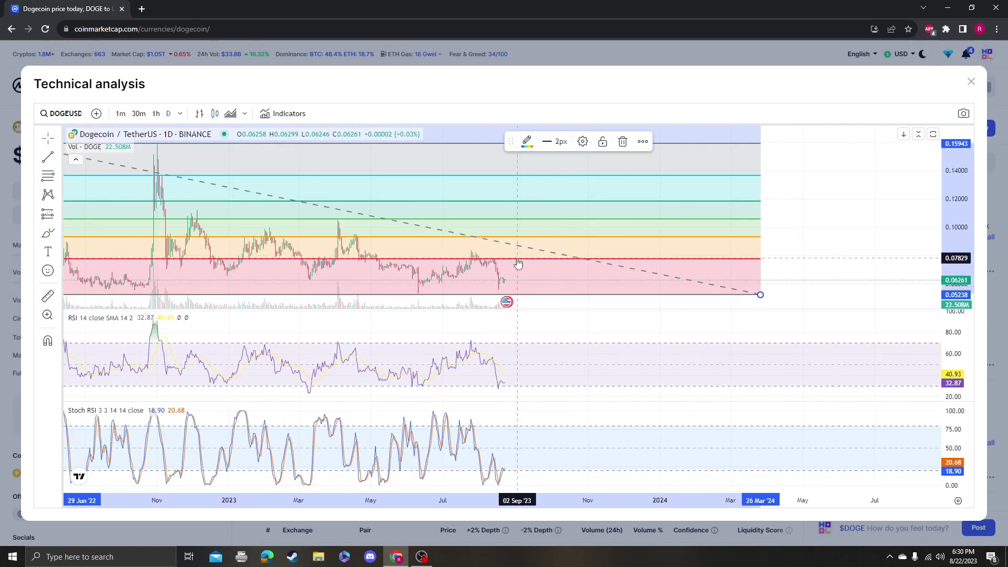
{"action": "scroll", "coordinate": [518, 261], "scroll_direction": "down", "scroll_amount": 1}
{"action": "scroll", "coordinate": [558, 243], "scroll_direction": "down", "scroll_amount": 1}
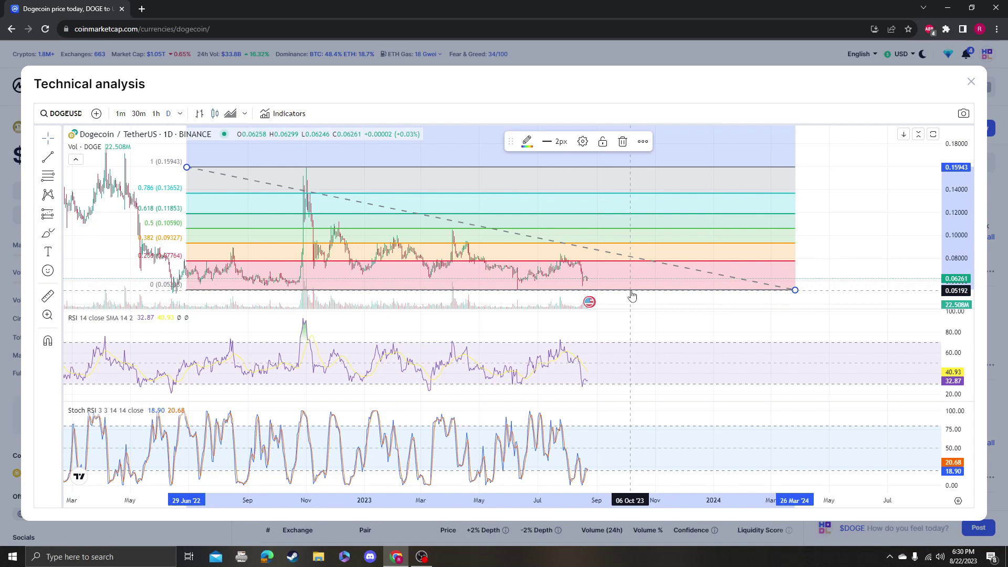
{"action": "left_click_drag", "start_coordinate": [128, 266], "coordinate": [85, 266]}
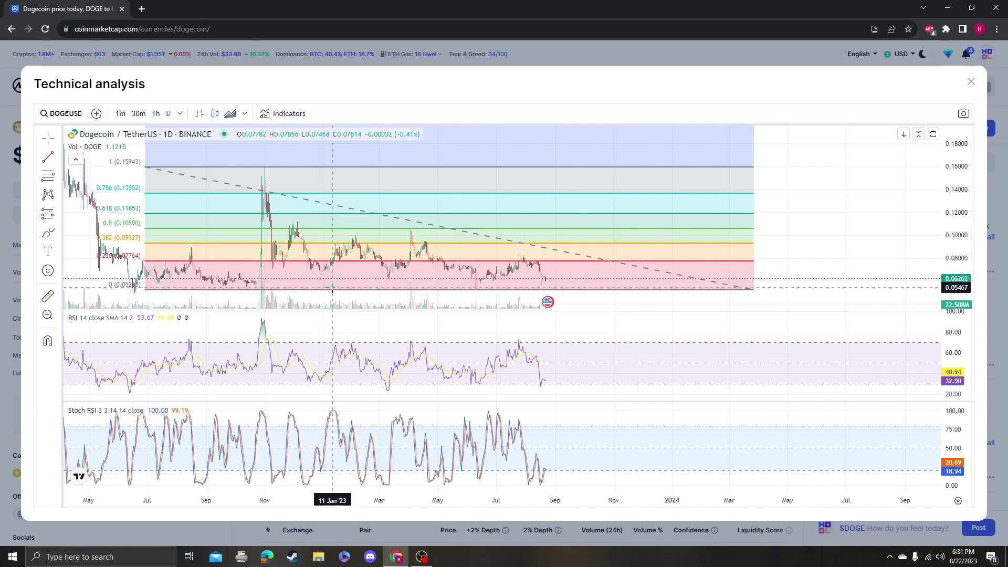
{"action": "scroll", "coordinate": [334, 292], "scroll_direction": "down", "scroll_amount": 2}
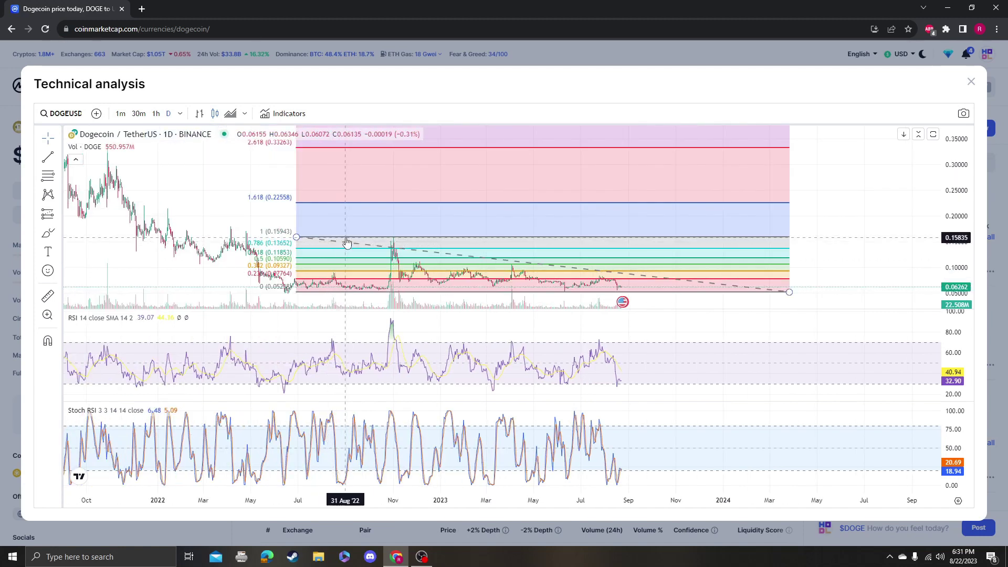
{"action": "scroll", "coordinate": [342, 290], "scroll_direction": "up", "scroll_amount": 1}
{"action": "scroll", "coordinate": [274, 294], "scroll_direction": "up", "scroll_amount": 1}
{"action": "scroll", "coordinate": [513, 268], "scroll_direction": "down", "scroll_amount": 1}
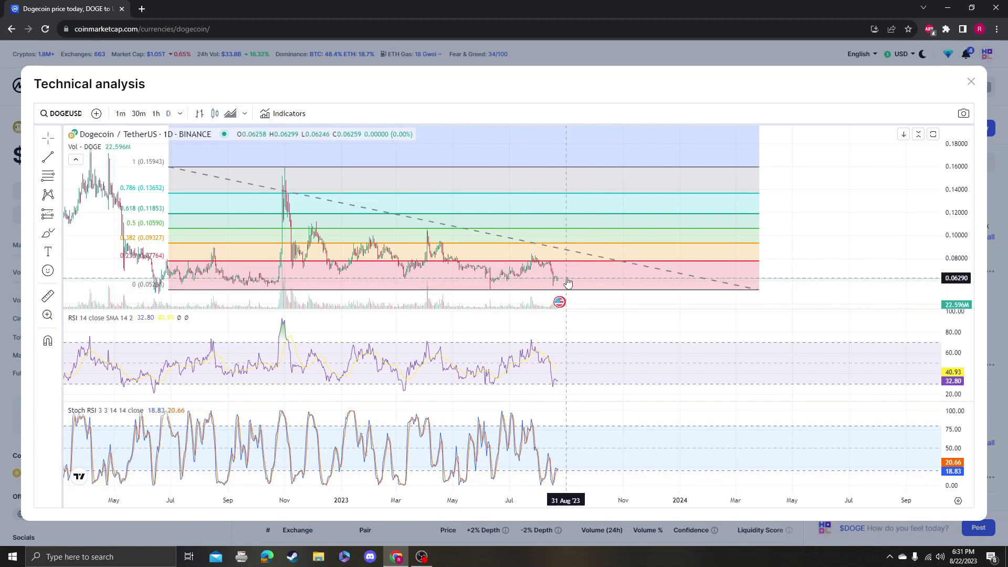
{"action": "scroll", "coordinate": [446, 218], "scroll_direction": "down", "scroll_amount": 3}
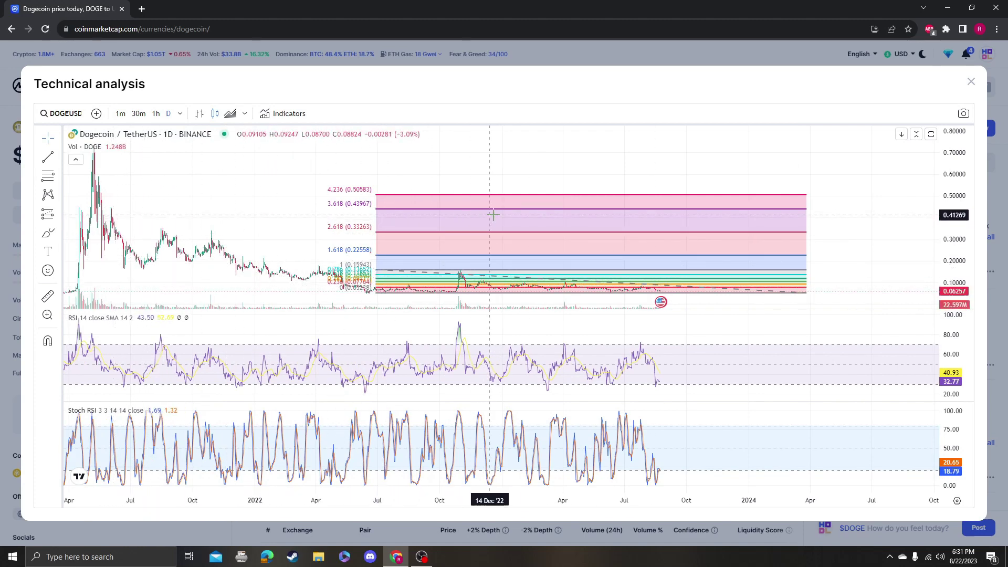
{"action": "scroll", "coordinate": [490, 205], "scroll_direction": "down", "scroll_amount": 3}
{"action": "scroll", "coordinate": [391, 245], "scroll_direction": "up", "scroll_amount": 5}
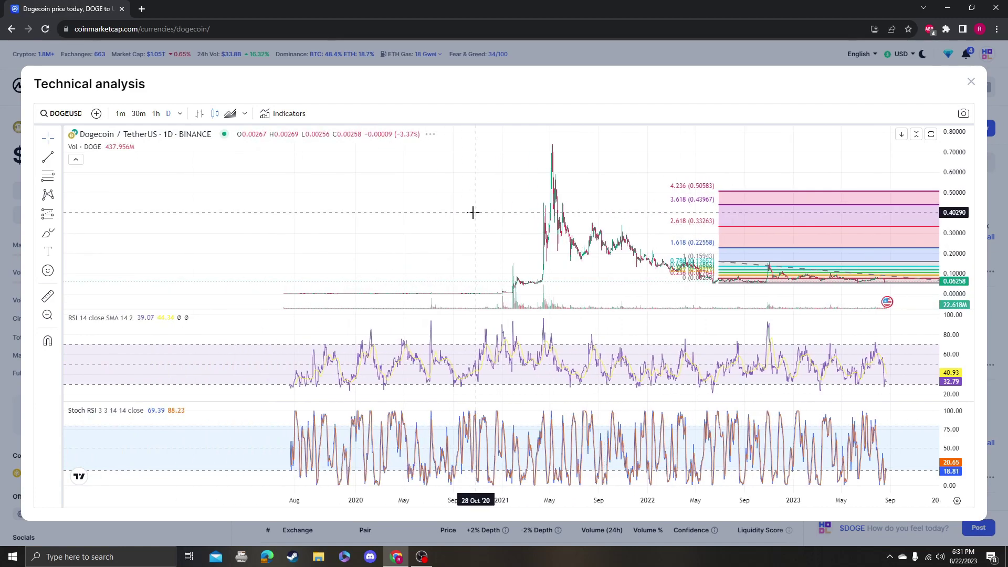
{"action": "left_click_drag", "start_coordinate": [343, 230], "coordinate": [624, 232]}
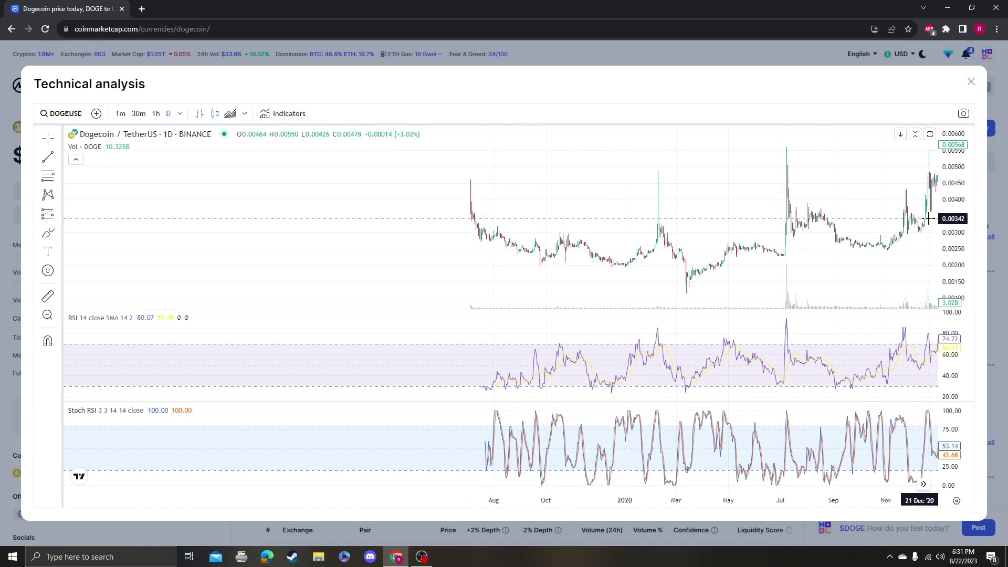
Step: Change the chart symbol to Dogecoin / US Dollar (DOGEUSD) on Binance and scroll through its full history
{"action": "scroll", "coordinate": [552, 210], "scroll_direction": "down", "scroll_amount": 5}
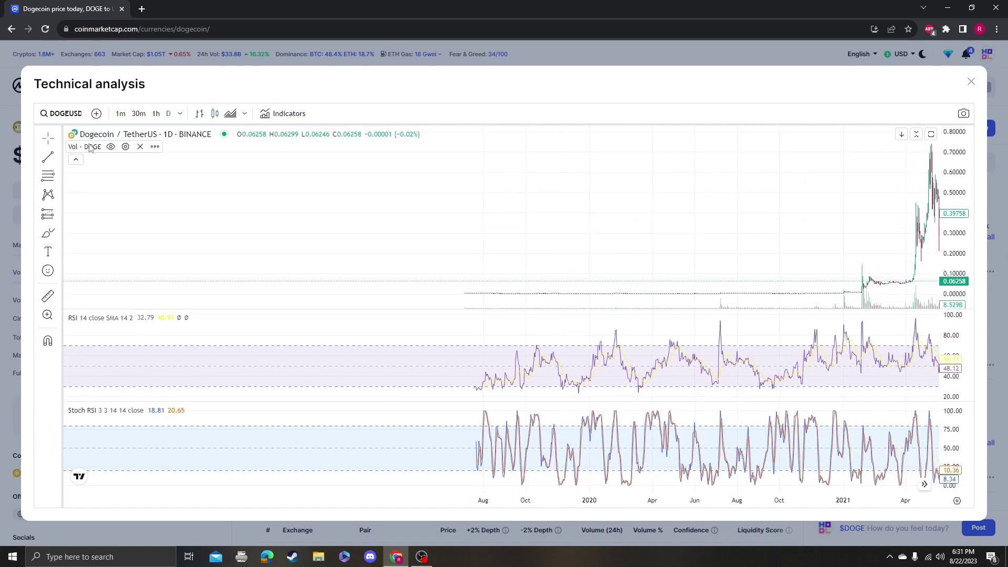
{"action": "left_click", "coordinate": [62, 113]}
{"action": "key", "text": "BackSpace"}
{"action": "key", "text": "Return"}
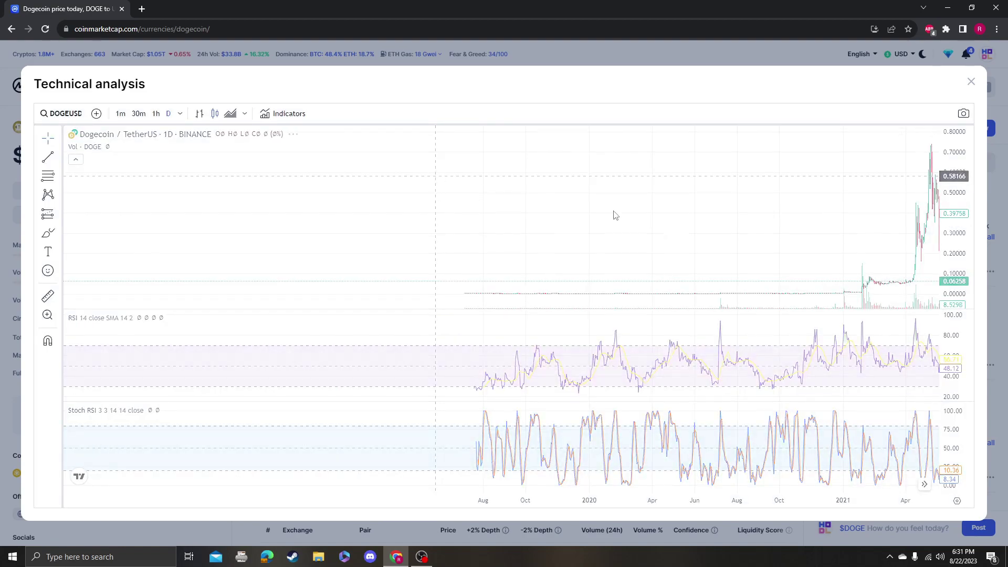
{"action": "scroll", "coordinate": [557, 253], "scroll_direction": "left", "scroll_amount": 10}
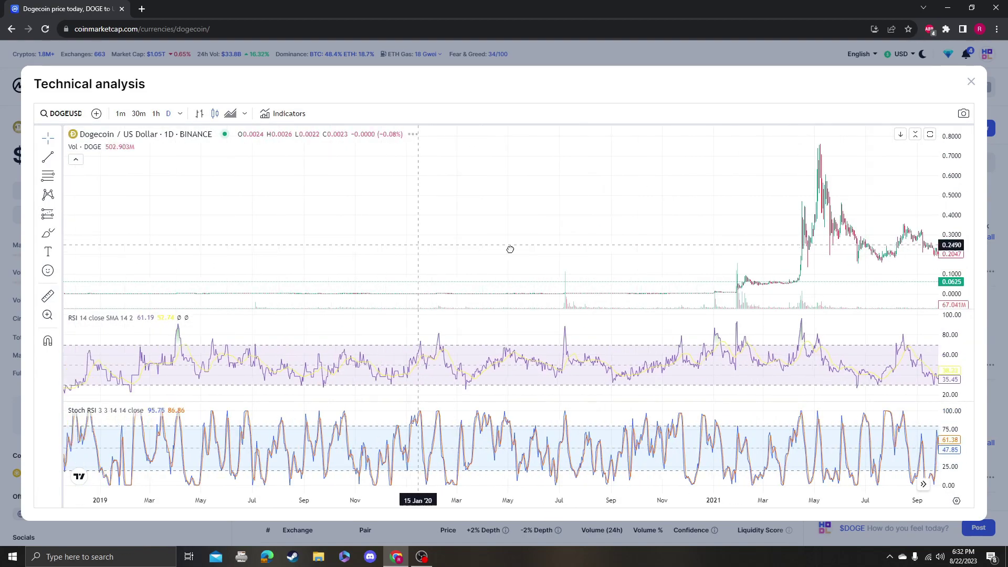
{"action": "scroll", "coordinate": [612, 213], "scroll_direction": "down", "scroll_amount": 8}
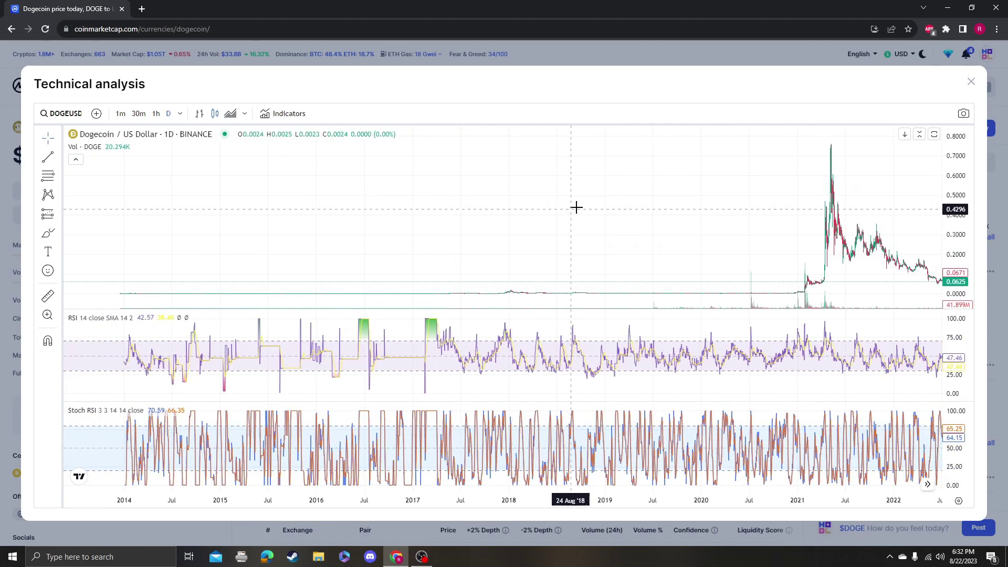
{"action": "scroll", "coordinate": [609, 220], "scroll_direction": "left", "scroll_amount": 5}
{"action": "scroll", "coordinate": [571, 246], "scroll_direction": "right", "scroll_amount": 4}
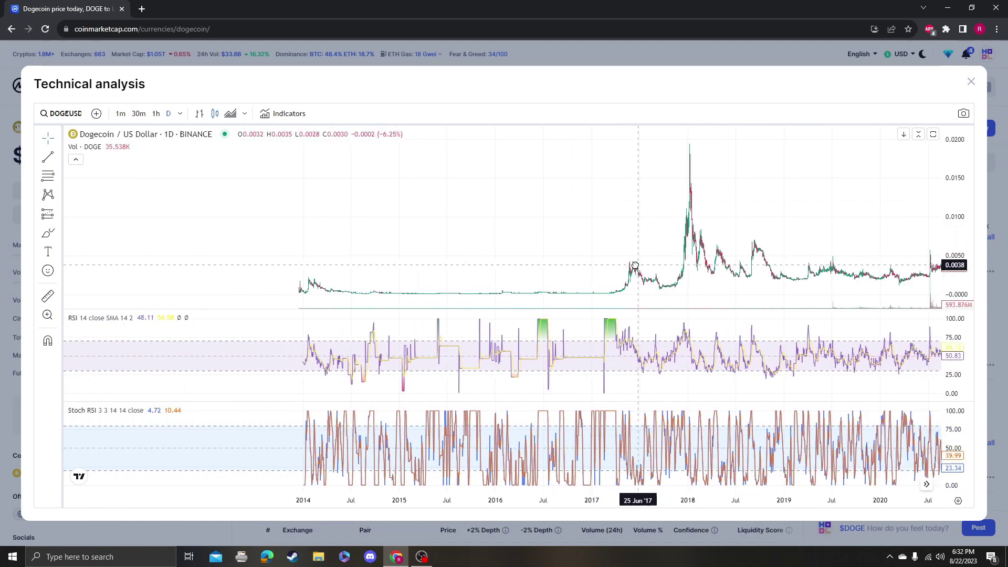
{"action": "scroll", "coordinate": [588, 265], "scroll_direction": "left", "scroll_amount": 1}
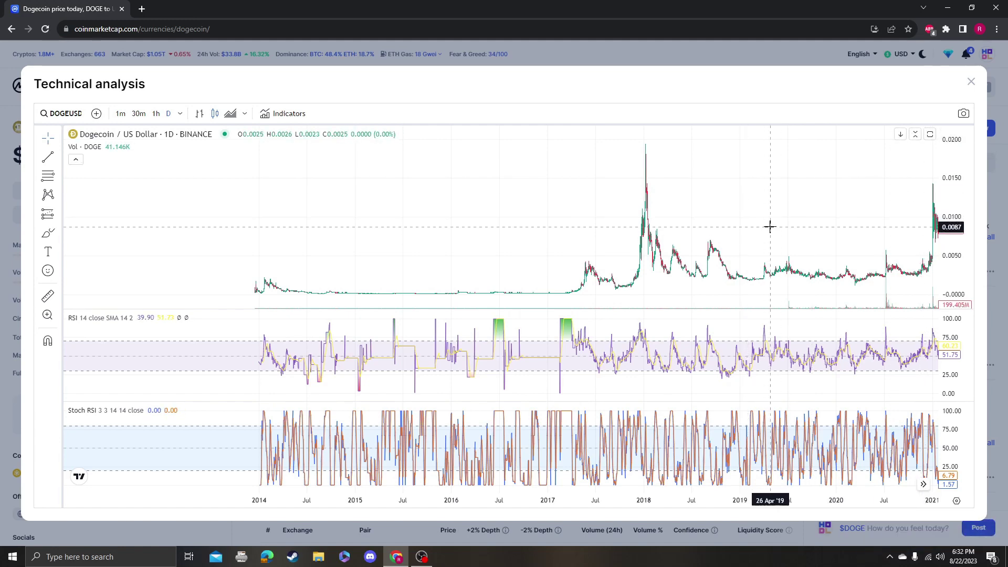
{"action": "scroll", "coordinate": [770, 225], "scroll_direction": "right", "scroll_amount": 10}
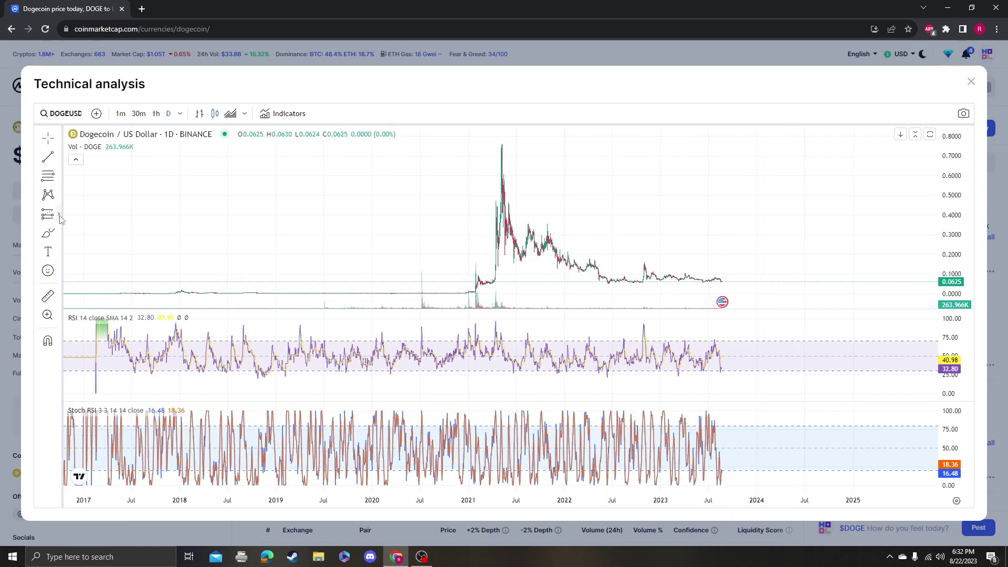
Step: Brush a projected path from the last candle, wavering sideways, then climbing to about 1.0000 before dipping
{"action": "left_click", "coordinate": [49, 231]}
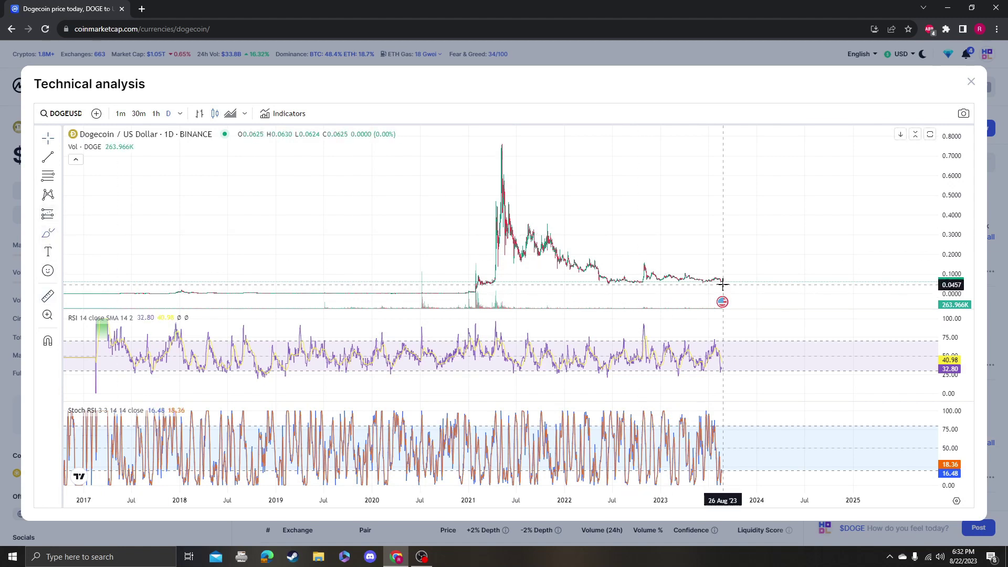
{"action": "mouse_move", "coordinate": [725, 282]}
{"action": "left_mouse_down"}
{"action": "mouse_move", "coordinate": [803, 283]}
{"action": "mouse_move", "coordinate": [832, 238]}
{"action": "mouse_move", "coordinate": [851, 233]}
{"action": "mouse_move", "coordinate": [878, 136]}
{"action": "left_mouse_up"}
{"action": "left_click_drag", "start_coordinate": [878, 171], "coordinate": [896, 160]}
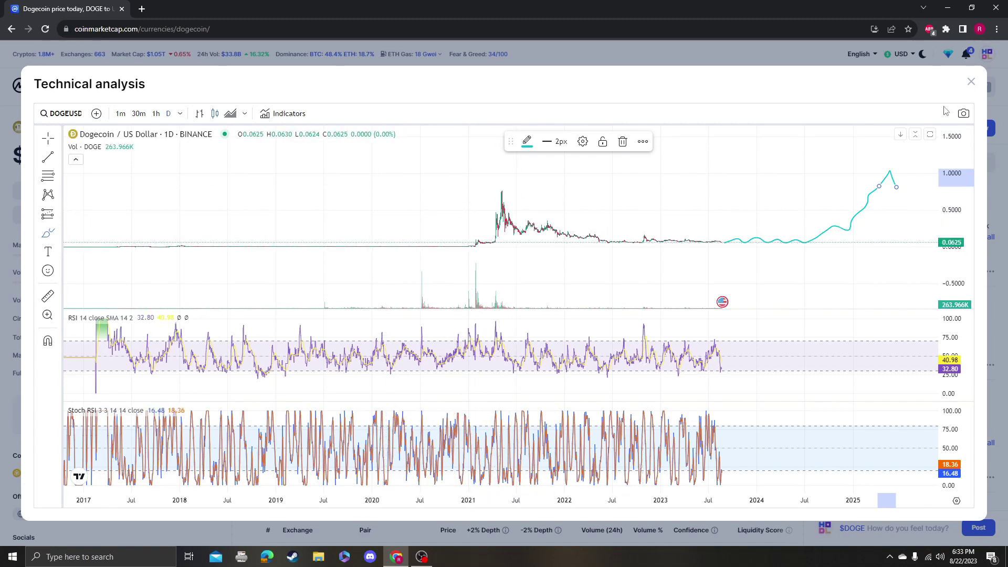
Step: Close the Technical analysis window to return to the Dogecoin price page
{"action": "left_click", "coordinate": [972, 84]}
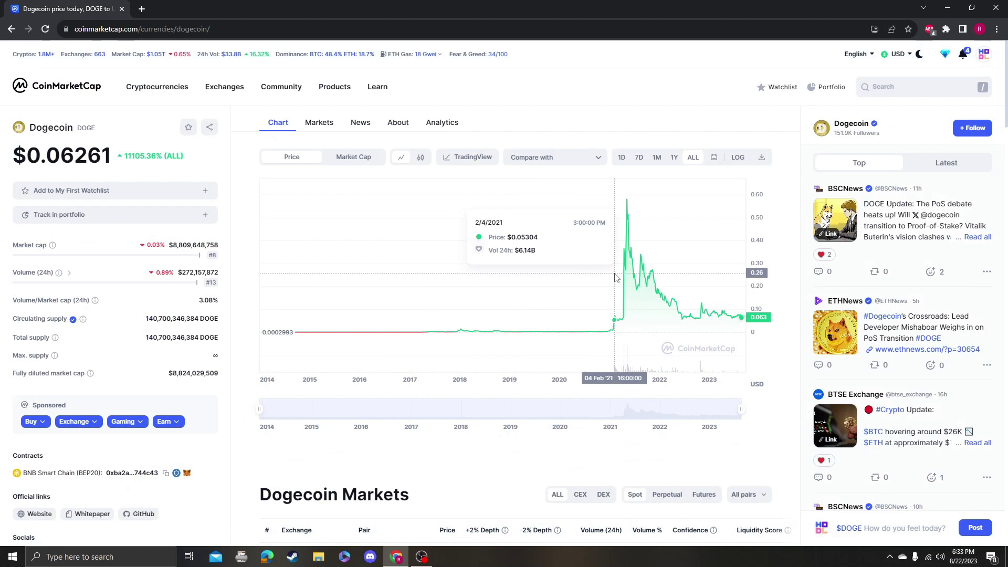